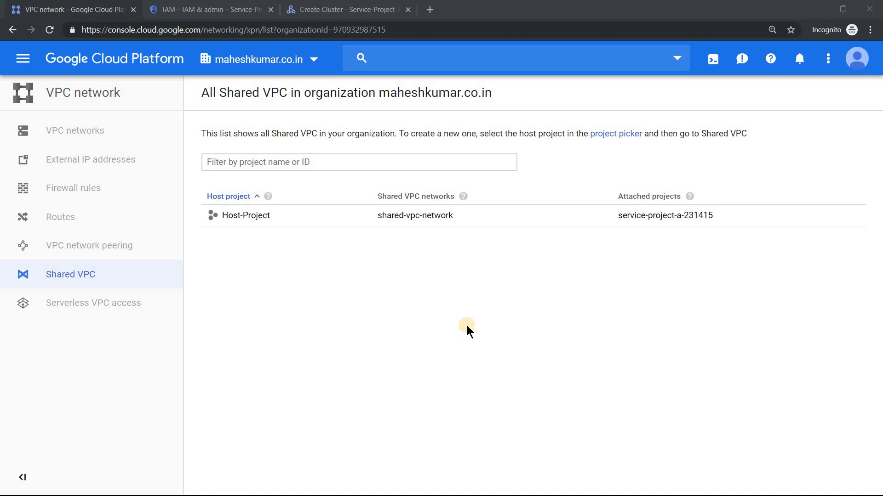
# - Open the Host-Project Shared VPC and review its attached projects and shared subnets
pyautogui.click(247, 216)
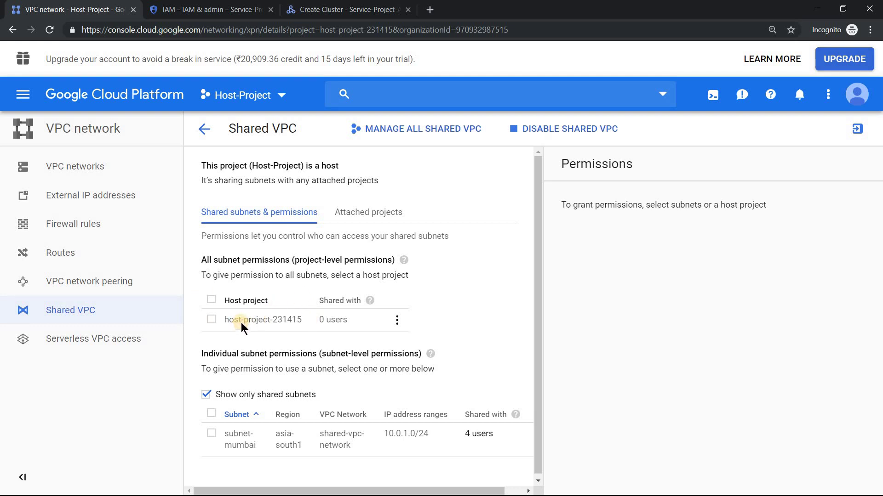
pyautogui.click(374, 216)
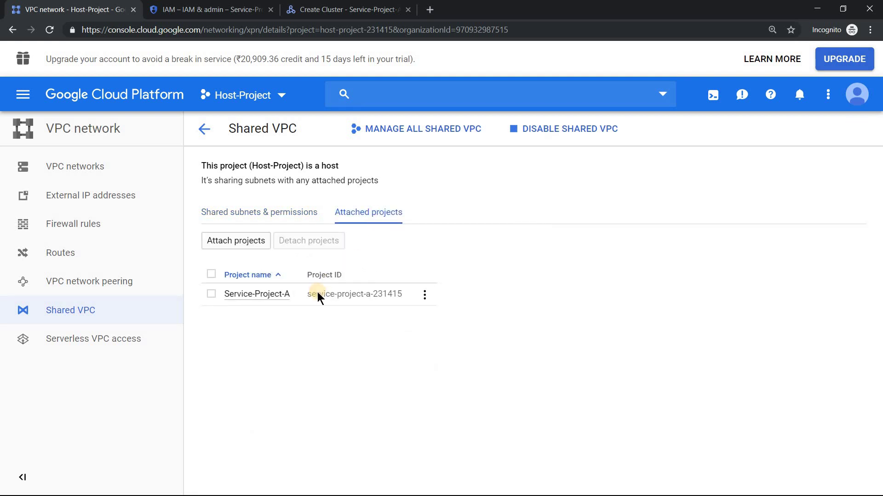
pyautogui.click(294, 216)
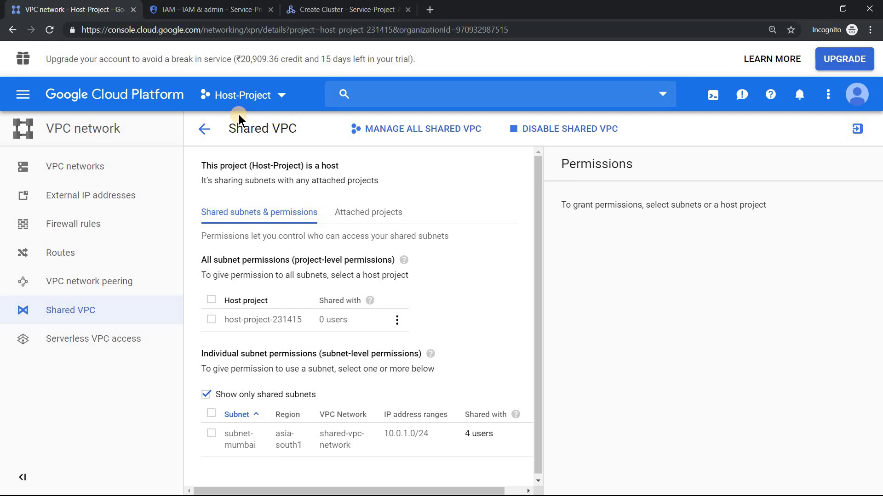
pyautogui.click(462, 133)
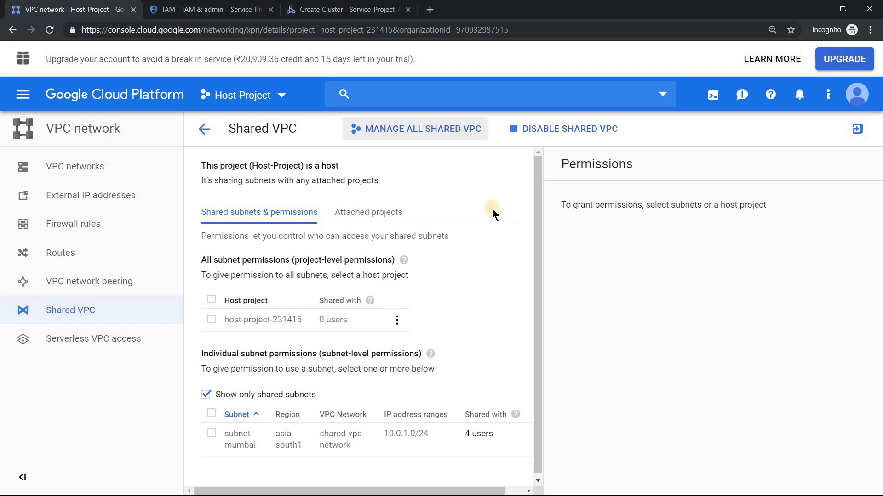
# - Select subnet-mumbai and examine the Compute Network User members in its subnet-level permissions
pyautogui.click(212, 435)
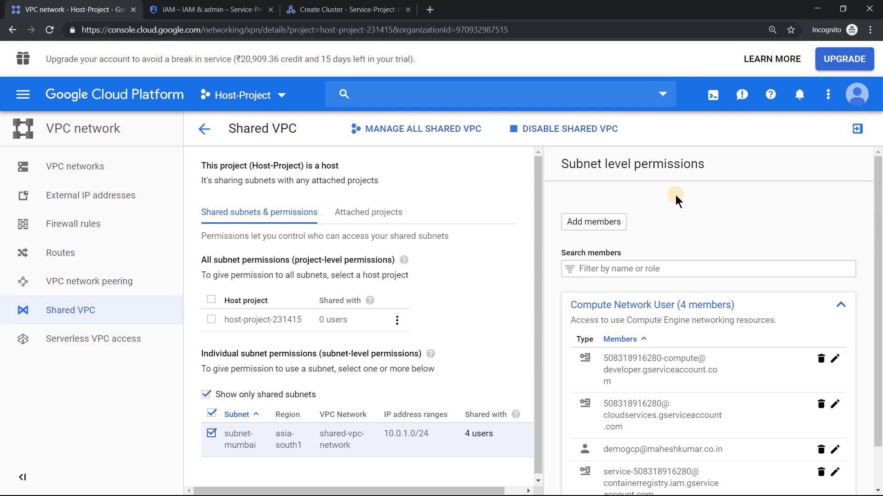
pyautogui.moveTo(878, 182); pyautogui.dragTo(879, 213)
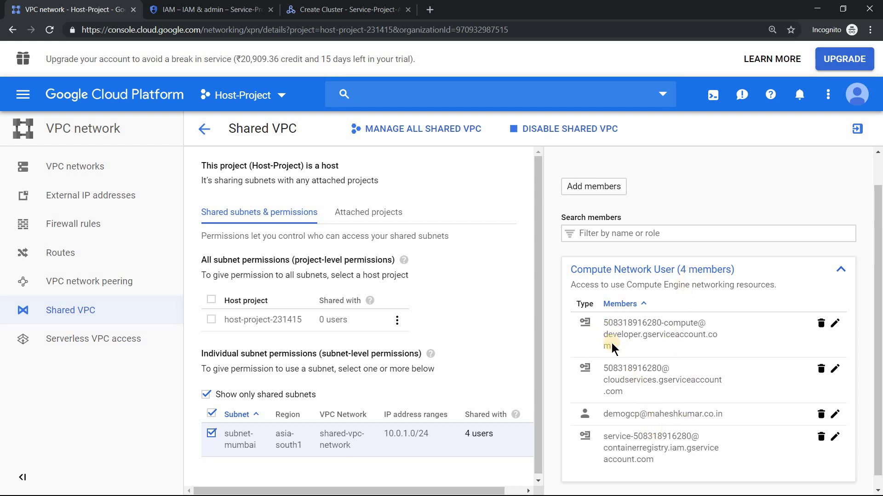
pyautogui.moveTo(602, 410); pyautogui.dragTo(727, 417)
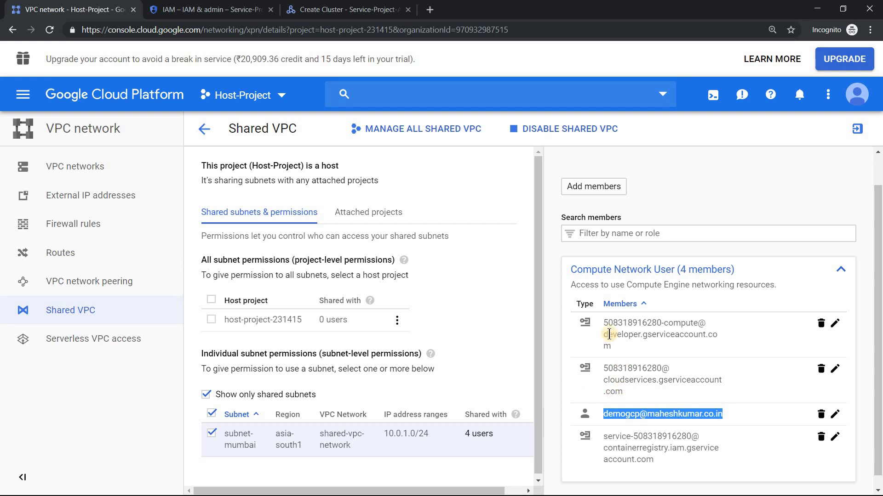
# - Look up the subnet's compute developer service account among the IAM members of Service-Project-A
pyautogui.moveTo(611, 348); pyautogui.dragTo(601, 324)
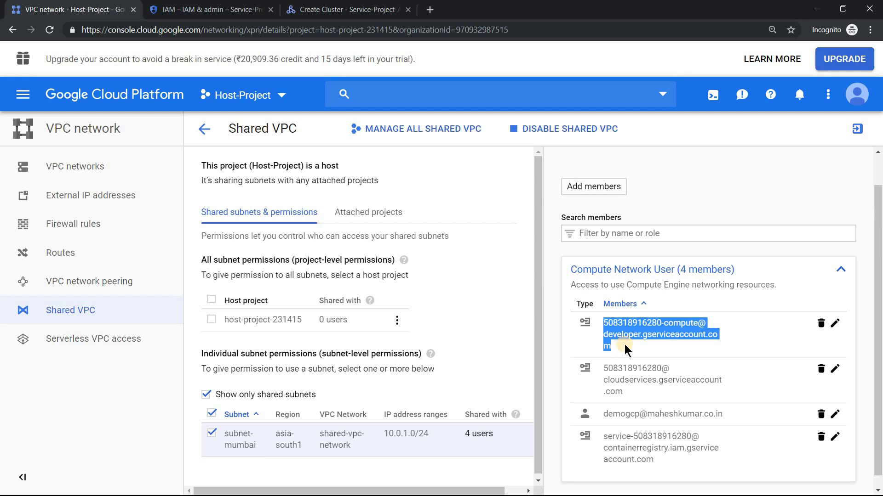
pyautogui.click(207, 9)
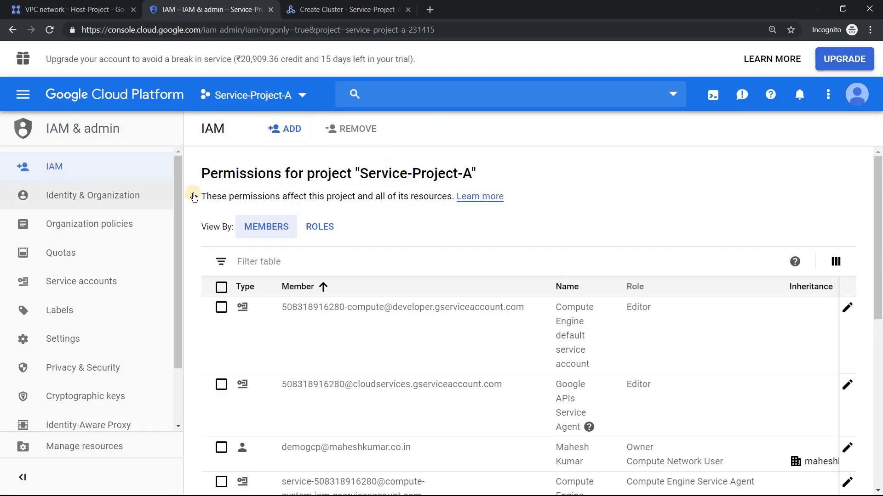
pyautogui.hotkey('ctrl', 'f')
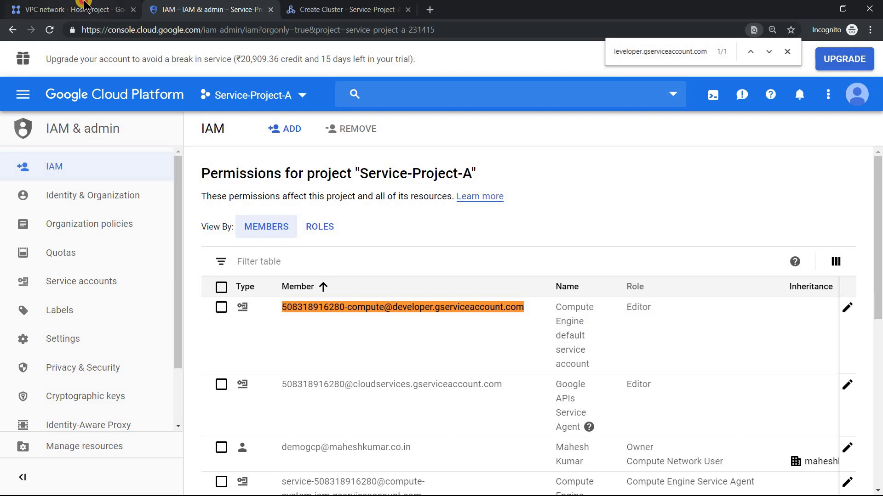
# - Look up the subnet's cloudservices service account in Service-Project-A's IAM members and view the description of its role as service agent
pyautogui.click(103, 10)
pyautogui.moveTo(624, 391); pyautogui.dragTo(601, 366)
pyautogui.hotkey('ctrl', 'c')
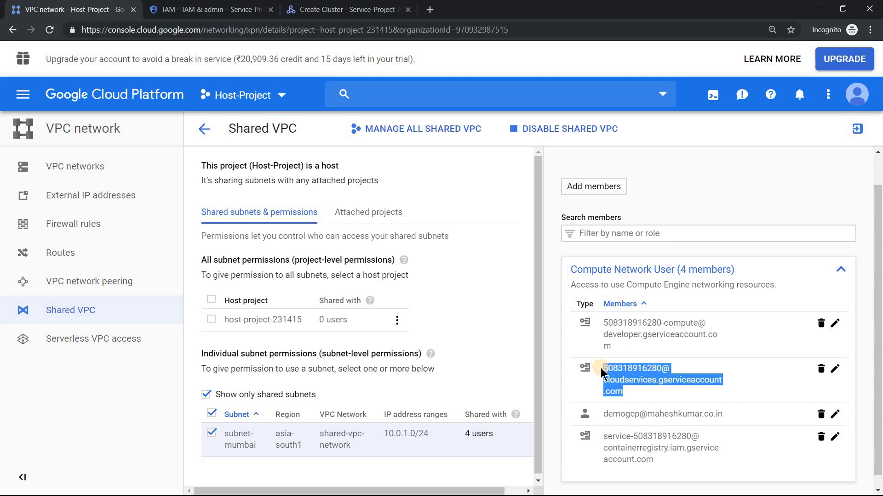
pyautogui.click(216, 9)
pyautogui.hotkey('ctrl', 'f')
pyautogui.hotkey('ctrl', 'v')
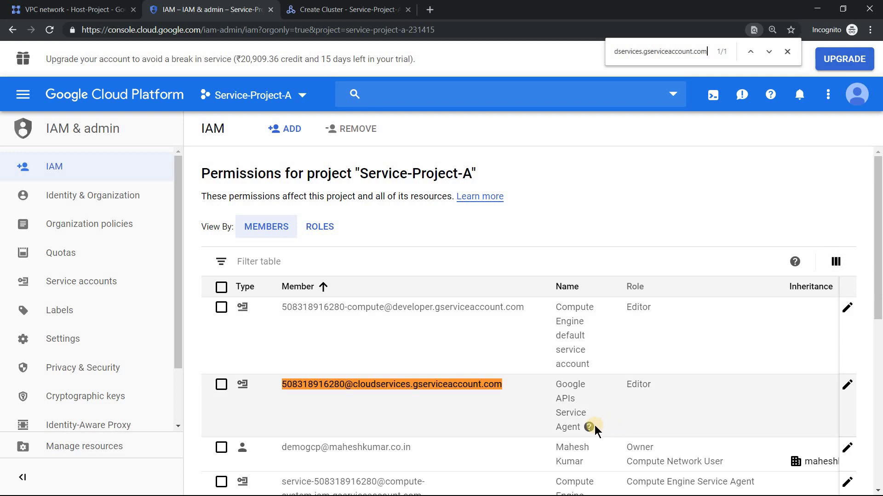
pyautogui.moveTo(594, 425)
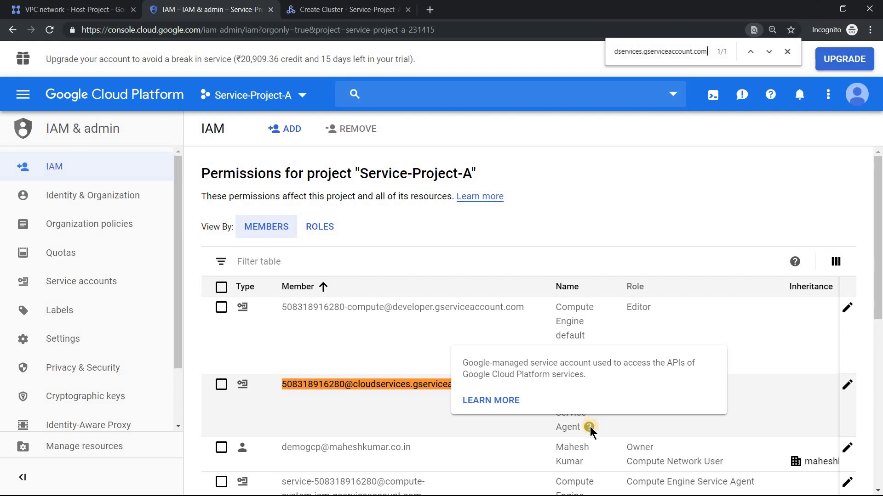
# - Copy the container registry service account from the subnet's members and search for it in Service-Project-A's IAM members
pyautogui.click(64, 8)
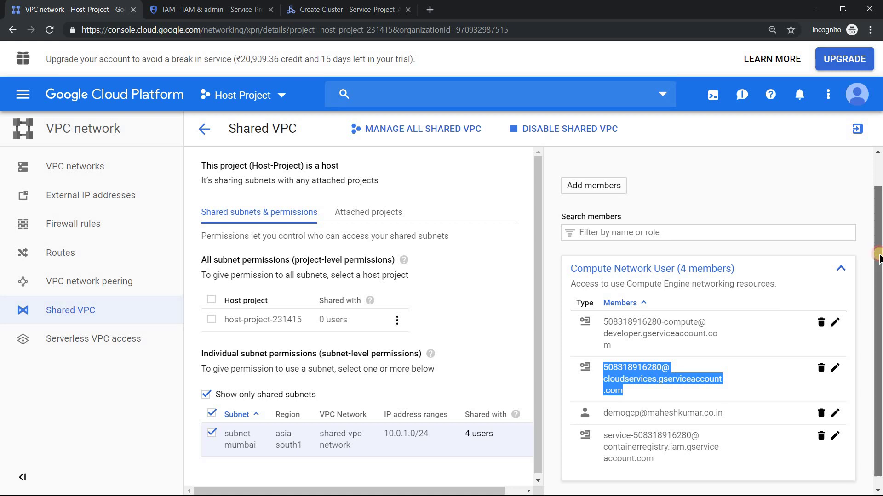
pyautogui.scroll(-1, 878, 257)
pyautogui.moveTo(599, 448); pyautogui.dragTo(601, 428)
pyautogui.hotkey('ctrl', 'c')
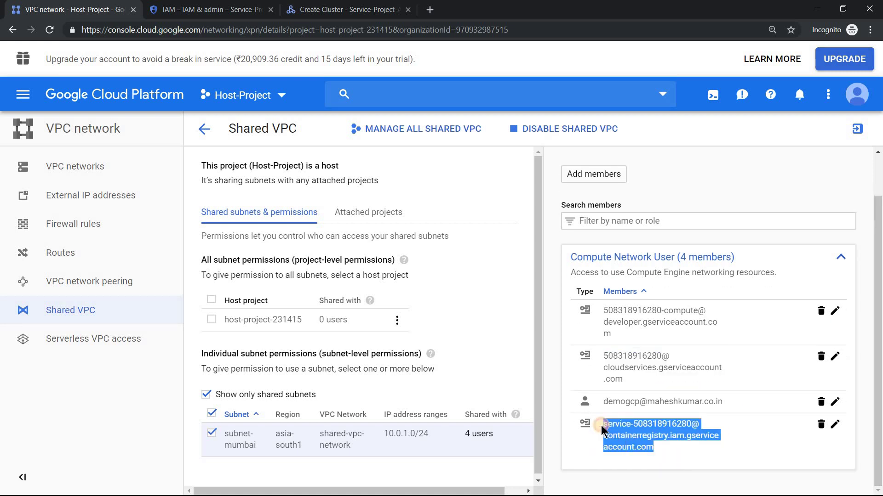
pyautogui.click(233, 10)
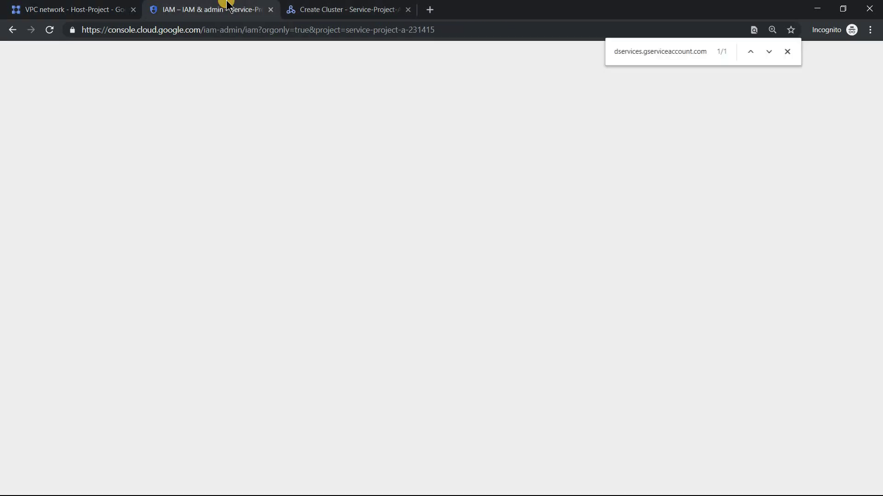
pyautogui.hotkey('ctrl', 'f')
pyautogui.hotkey('ctrl', 'v')
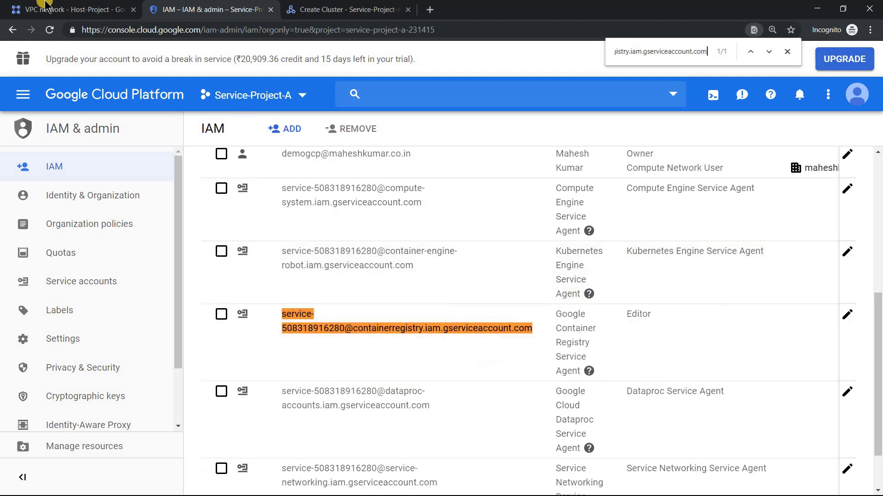
# - Review the subnet's Compute Network User members again and go to the Dataproc cluster creation page of Service-Project-A
pyautogui.hotkey('ctrl', 'shift', 'Tab')
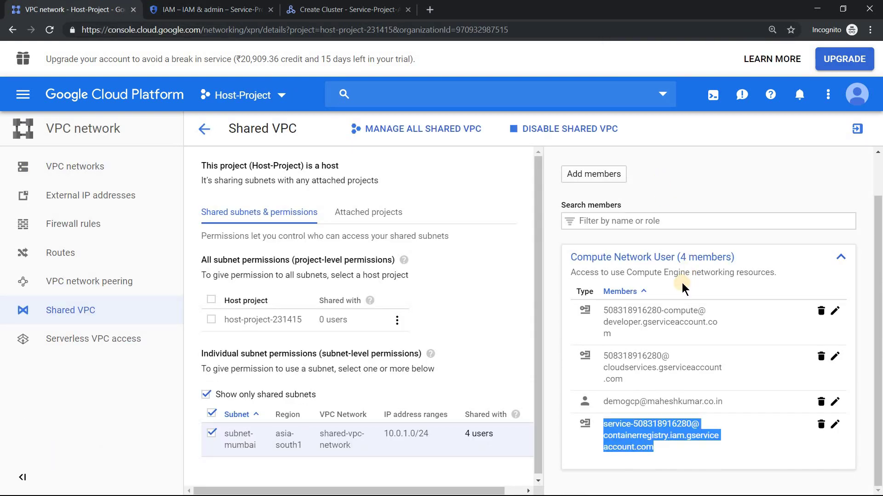
pyautogui.click(348, 11)
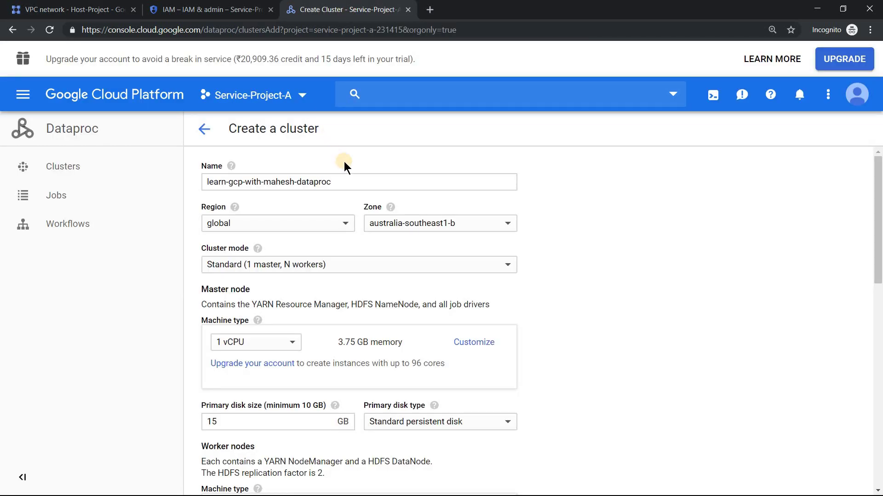
# - Set the cluster's zone to asia-south1-a with the region left at global
pyautogui.click(436, 223)
pyautogui.scroll(5, 443, 230)
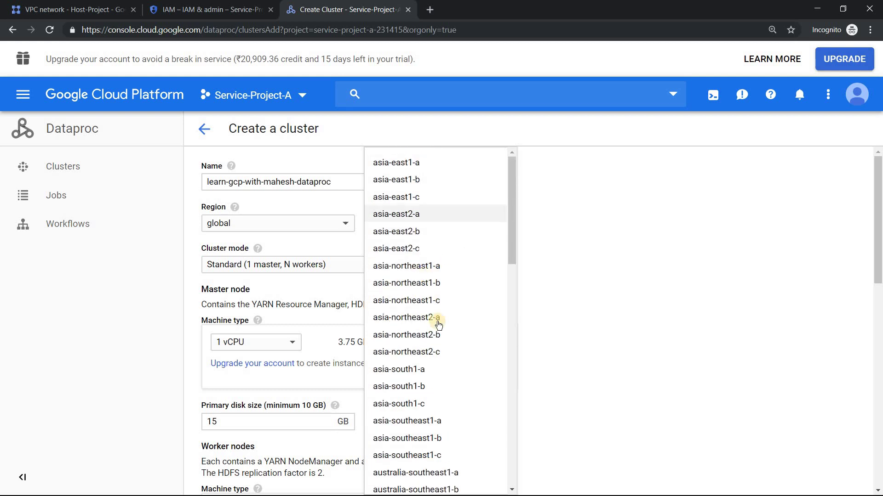
pyautogui.click(420, 369)
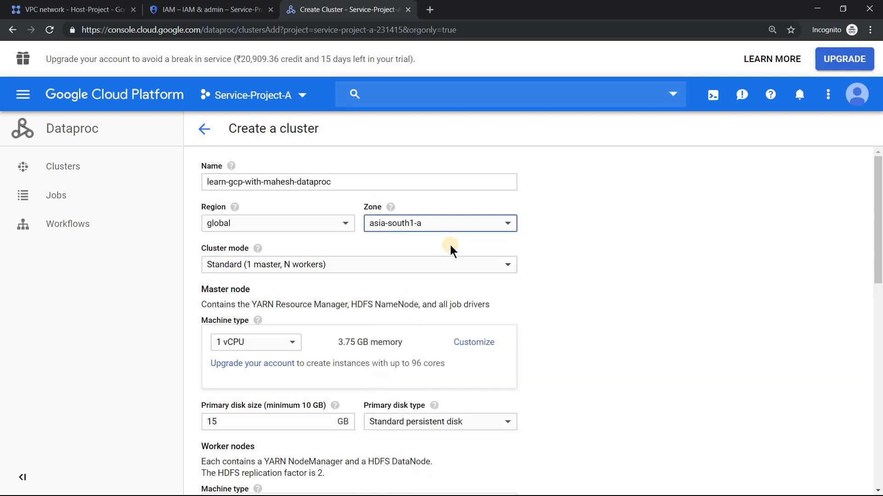
# - Set the Dataproc cluster's region to asia-south1 and its zone to asia-south1-a
pyautogui.click(285, 223)
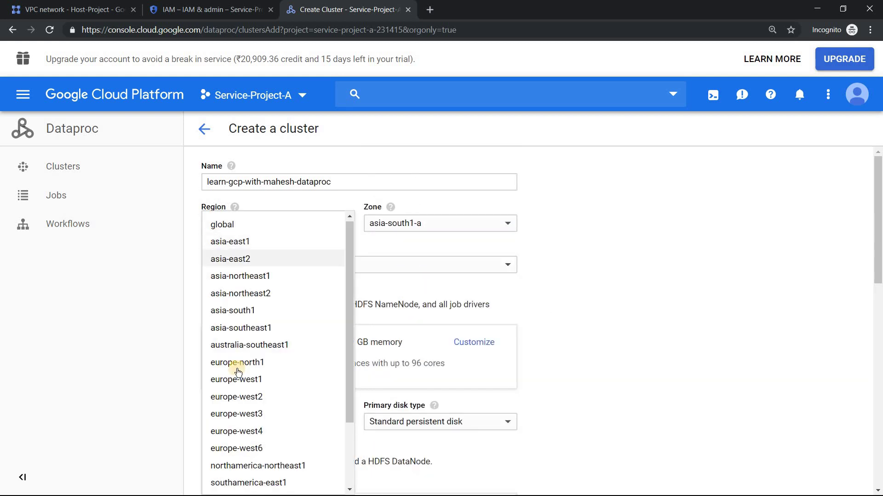
pyautogui.click(234, 310)
pyautogui.click(468, 225)
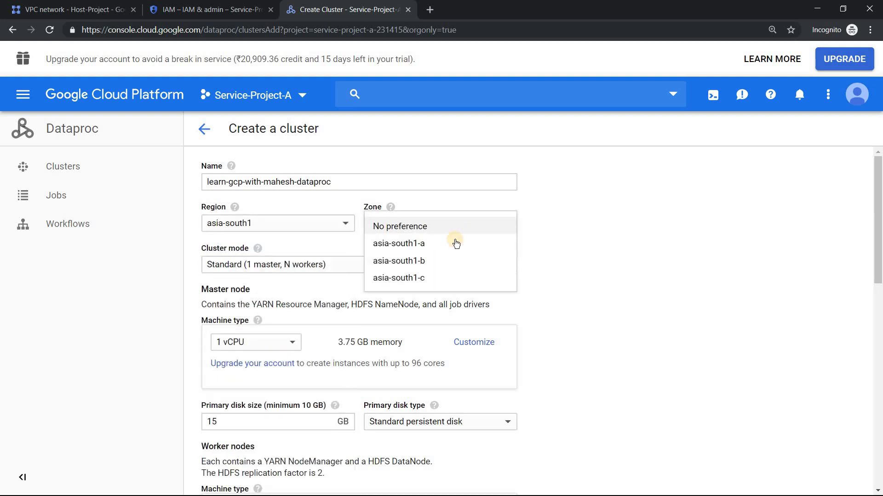
pyautogui.click(456, 244)
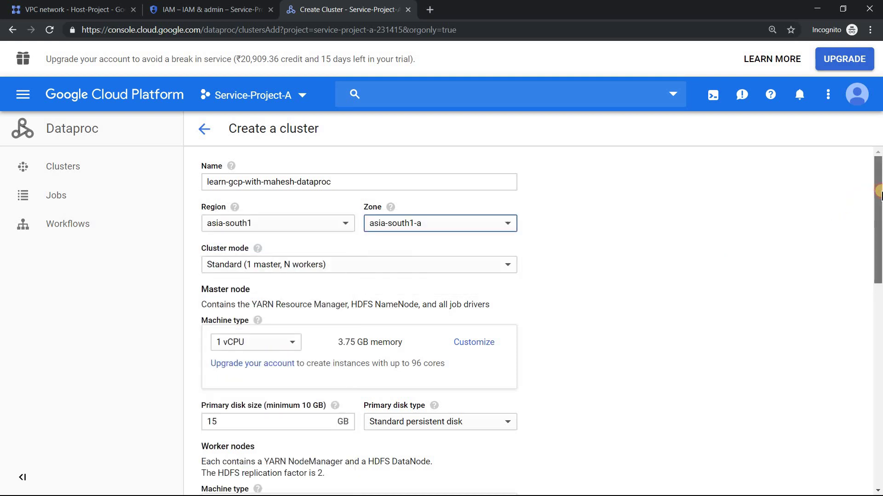
# - In the advanced options, set the network interface to subnetworks shared from host project host-project-231415 and choose subnet-mumbai as the shared subnetwork
pyautogui.moveTo(879, 191); pyautogui.dragTo(878, 329)
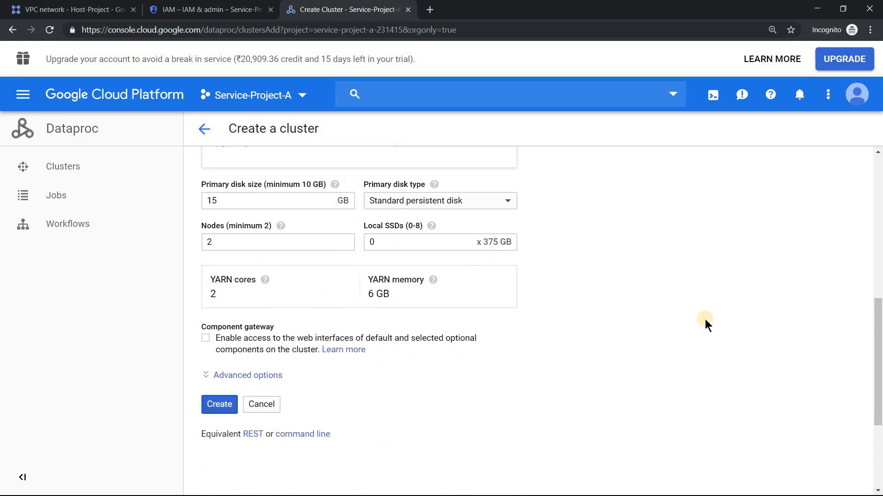
pyautogui.scroll(10, 321, 272)
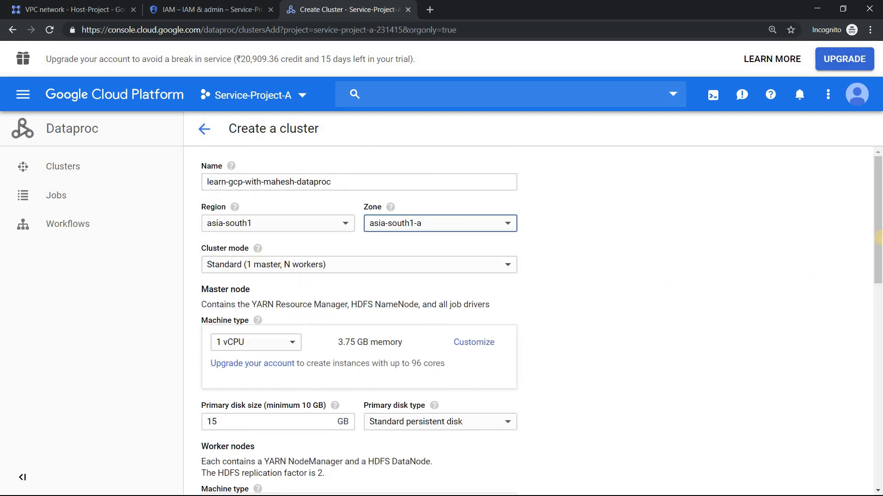
pyautogui.moveTo(878, 201); pyautogui.dragTo(878, 365)
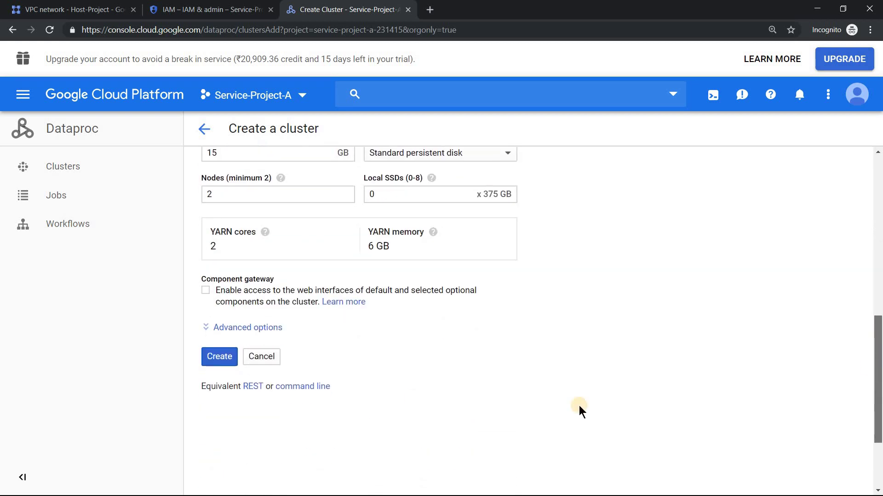
pyautogui.click(257, 327)
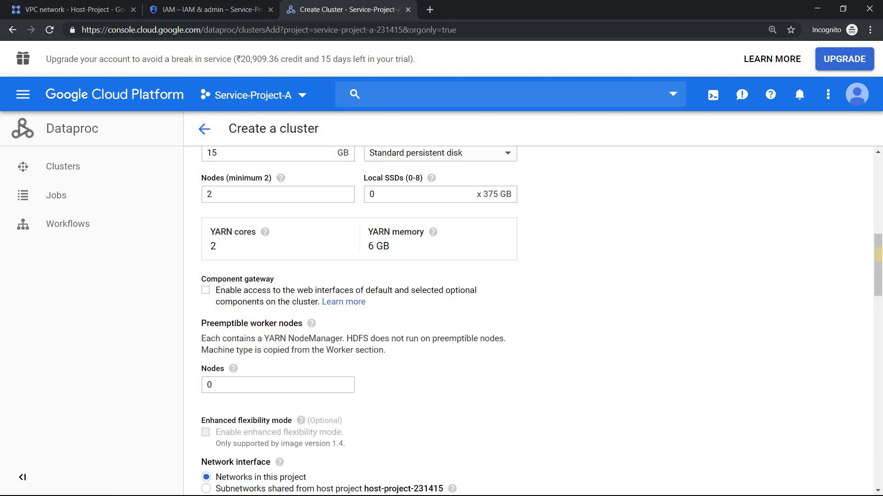
pyautogui.moveTo(879, 264); pyautogui.dragTo(879, 309)
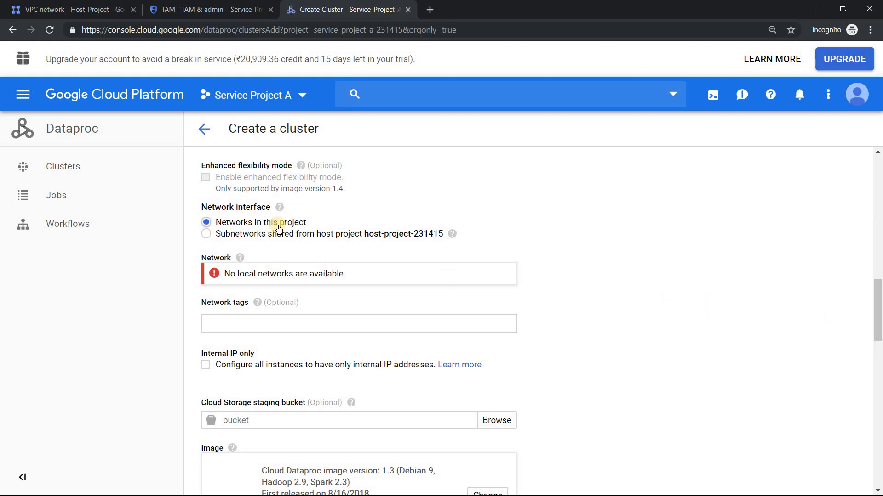
pyautogui.click(208, 235)
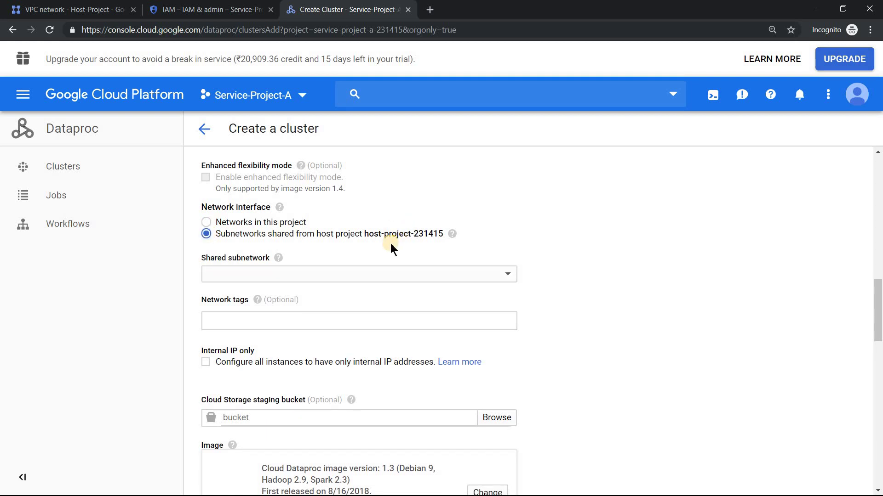
pyautogui.click(506, 273)
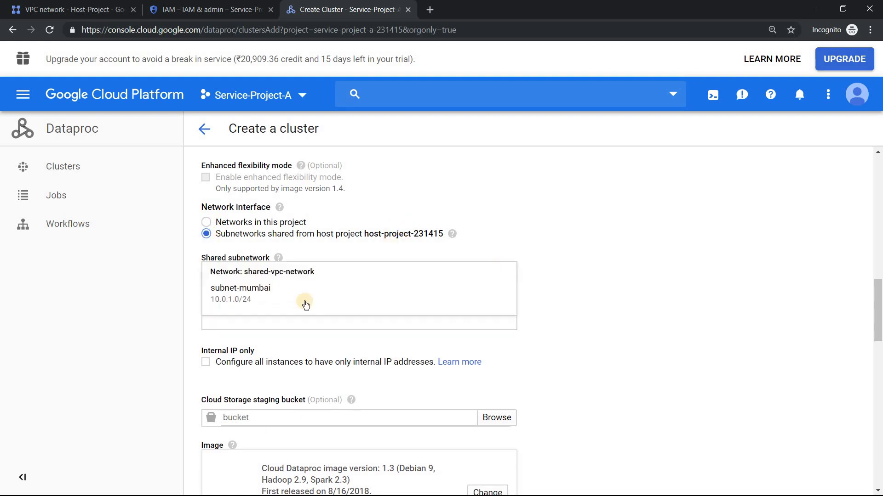
pyautogui.click(249, 301)
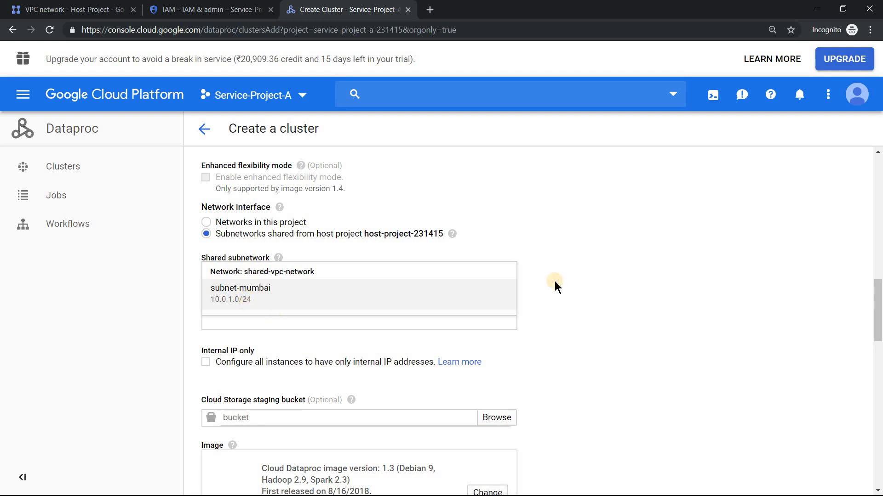
# - Create the Dataproc cluster and return to subnet-mumbai's permissions in the Host-Project Shared VPC
pyautogui.scroll(-7, 460, 276)
pyautogui.scroll(-10, 422, 298)
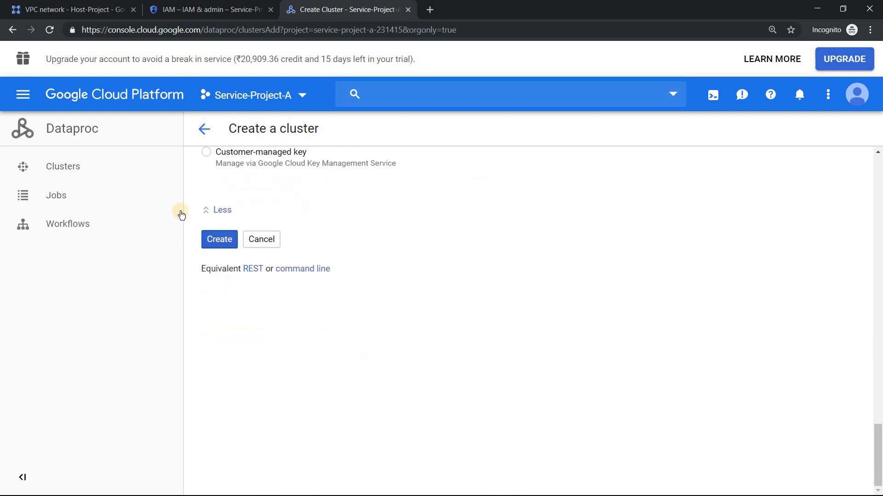
pyautogui.click(223, 241)
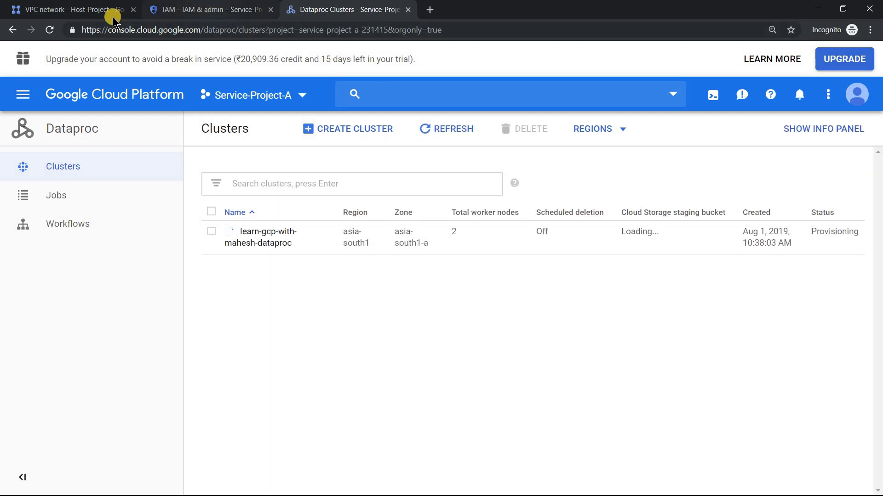
pyautogui.click(94, 11)
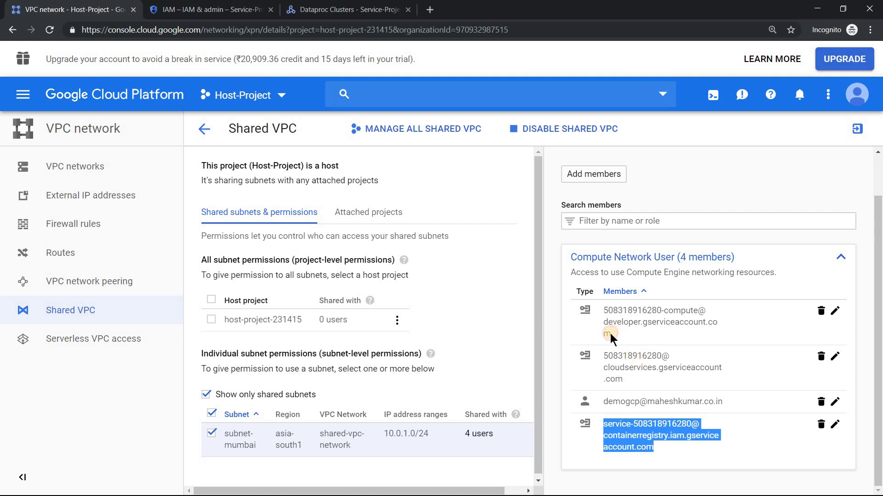
# - Examine the compute developer service account among subnet-mumbai's Compute Network User members, and check the new cluster in the Dataproc clusters list
pyautogui.moveTo(610, 334); pyautogui.dragTo(604, 306)
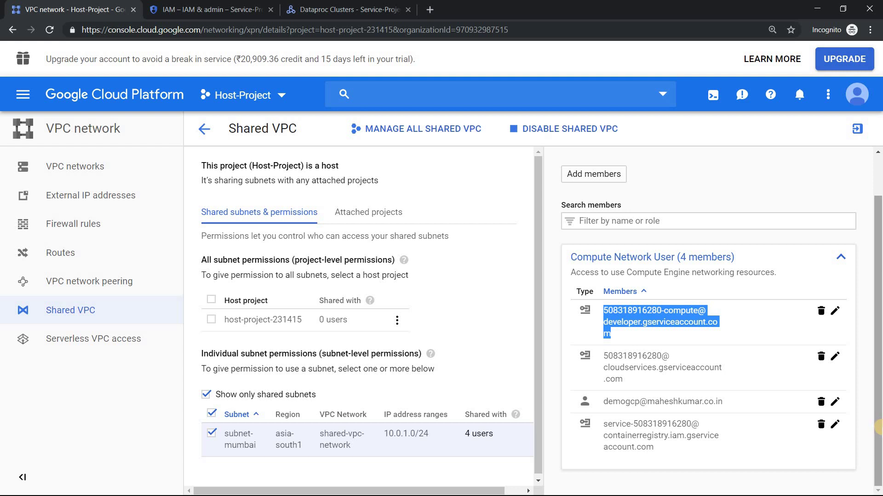
pyautogui.click(331, 10)
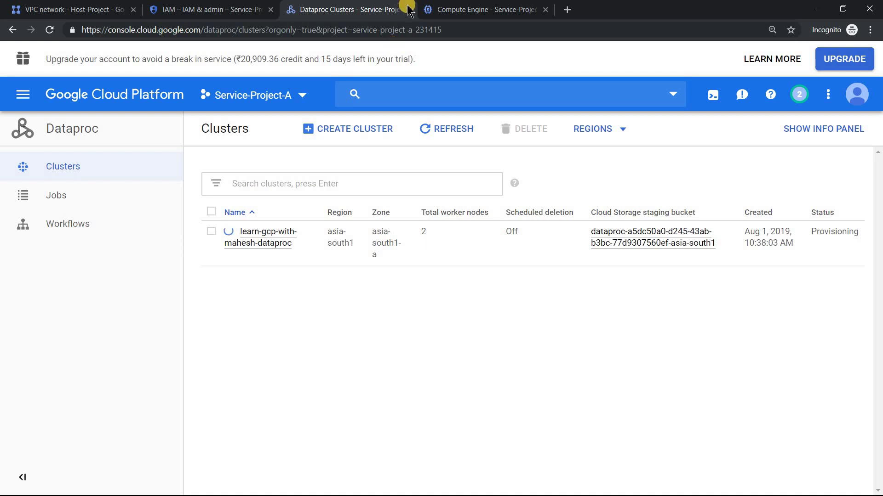
# - Add the Network column to the Compute Engine VM instances list of Service-Project-A to check which network the cluster nodes use
pyautogui.click(473, 8)
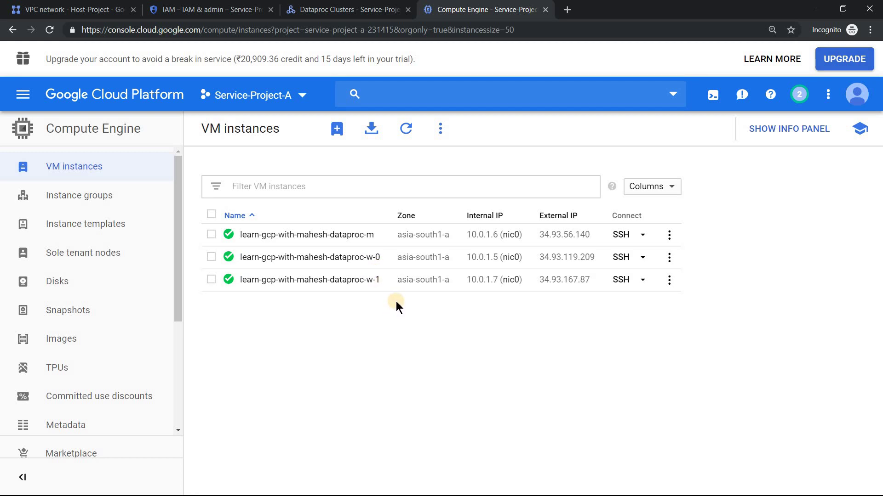
pyautogui.click(674, 184)
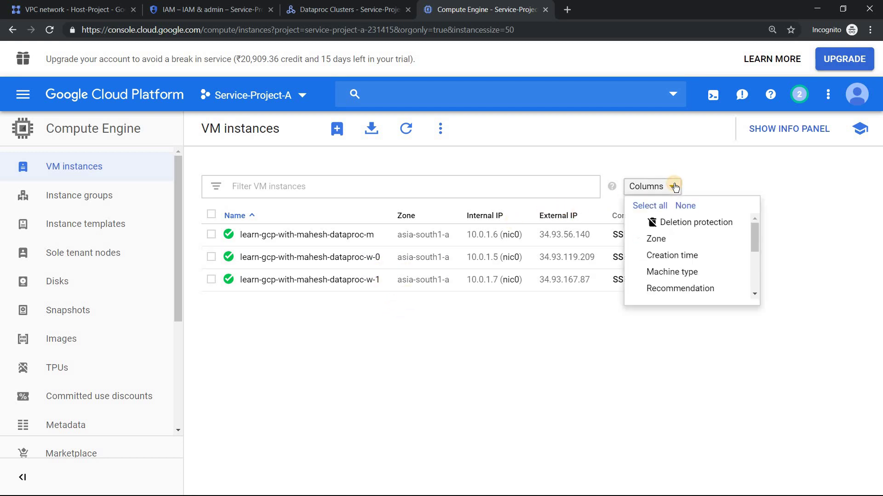
pyautogui.moveTo(755, 233); pyautogui.dragTo(756, 264)
pyautogui.click(692, 271)
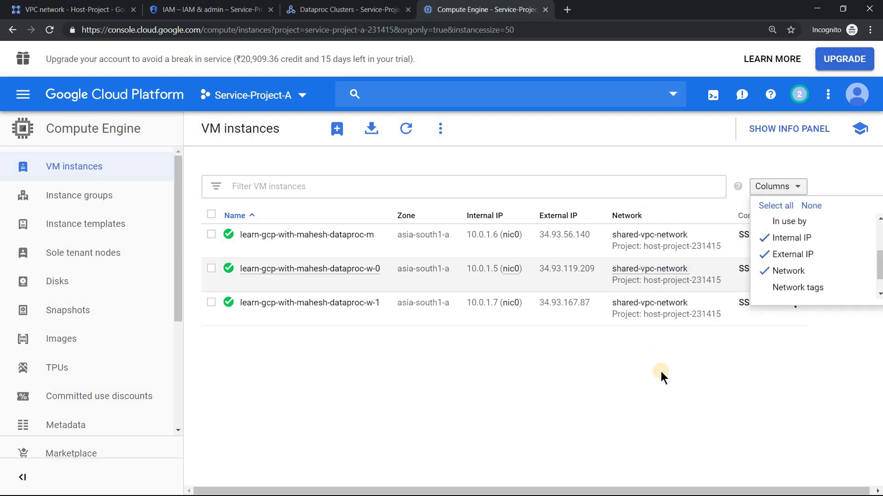
pyautogui.click(661, 368)
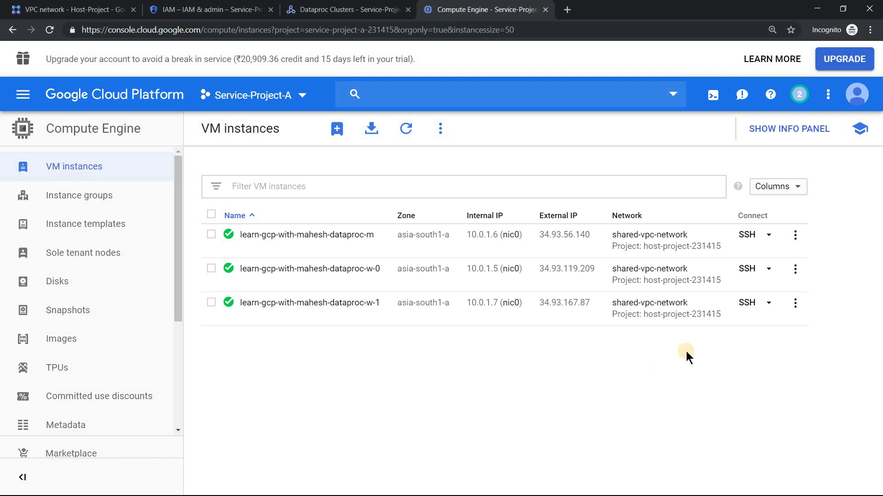